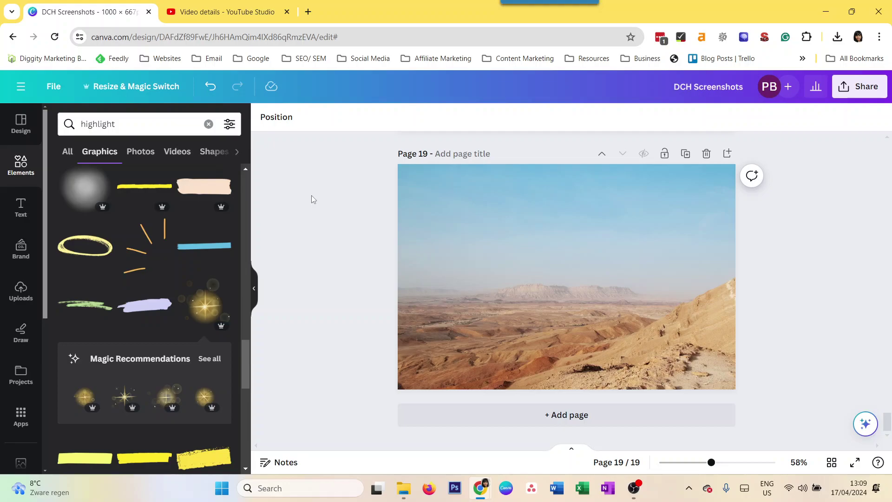
# - Add a Poppins 'Heading' text box, enlarge it to size 87.3 and centre it on the photo
pyautogui.click(22, 208)
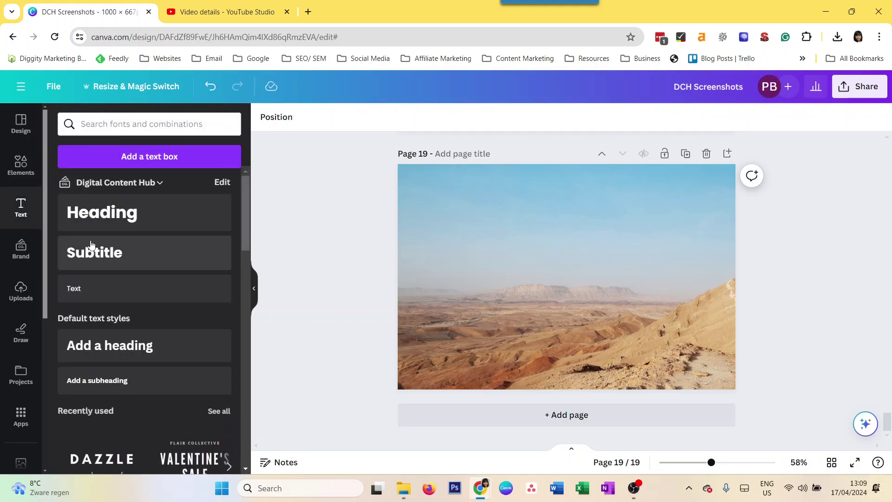
pyautogui.click(113, 224)
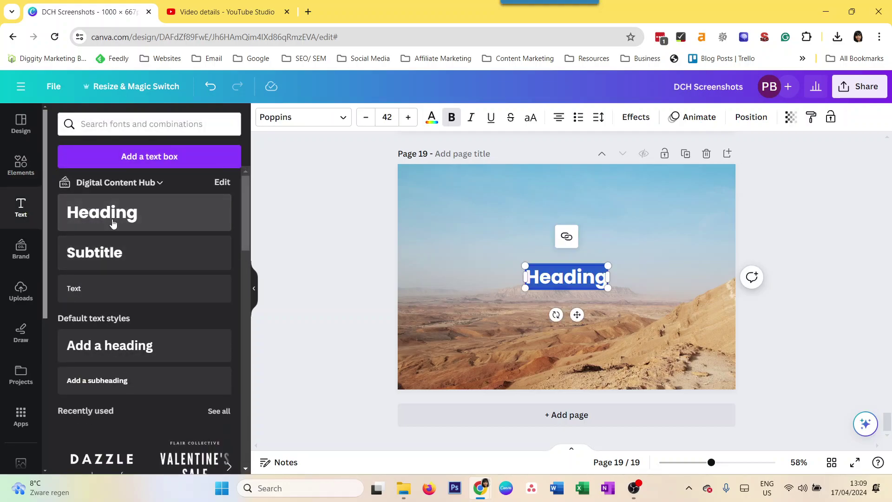
pyautogui.click(312, 223)
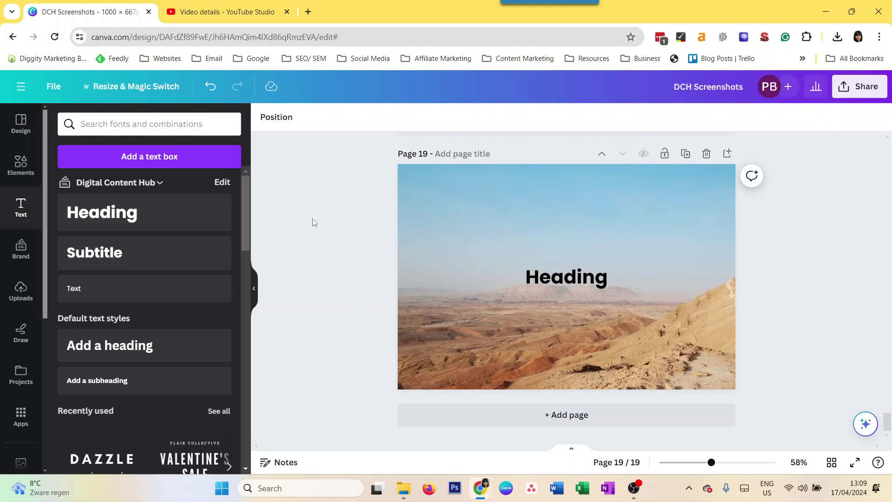
pyautogui.click(531, 270)
pyautogui.moveTo(506, 254); pyautogui.dragTo(476, 252)
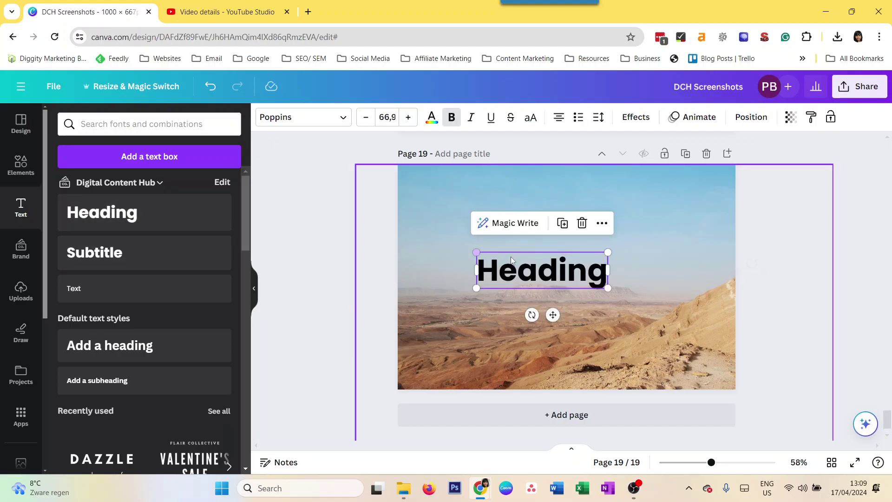
pyautogui.moveTo(609, 288)
pyautogui.mouseDown()
pyautogui.moveTo(647, 302)
pyautogui.moveTo(617, 282)
pyautogui.mouseUp()
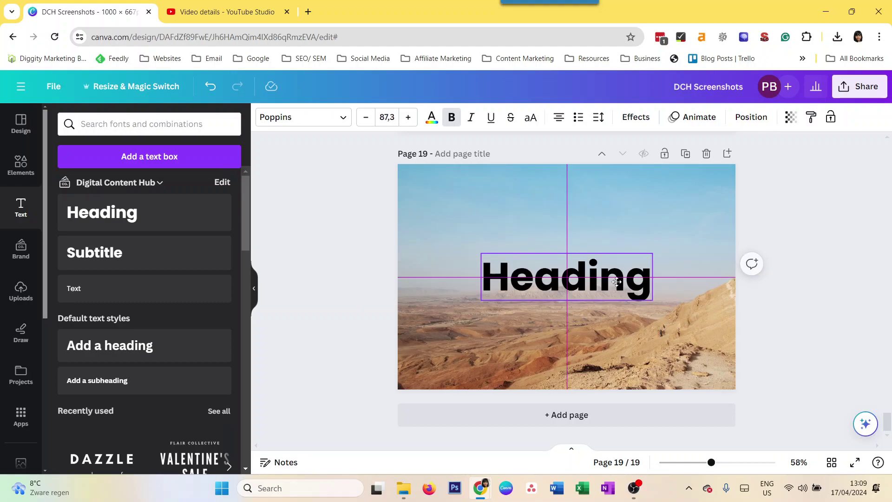
# - Apply the yellow Background text effect to the heading
pyautogui.click(638, 118)
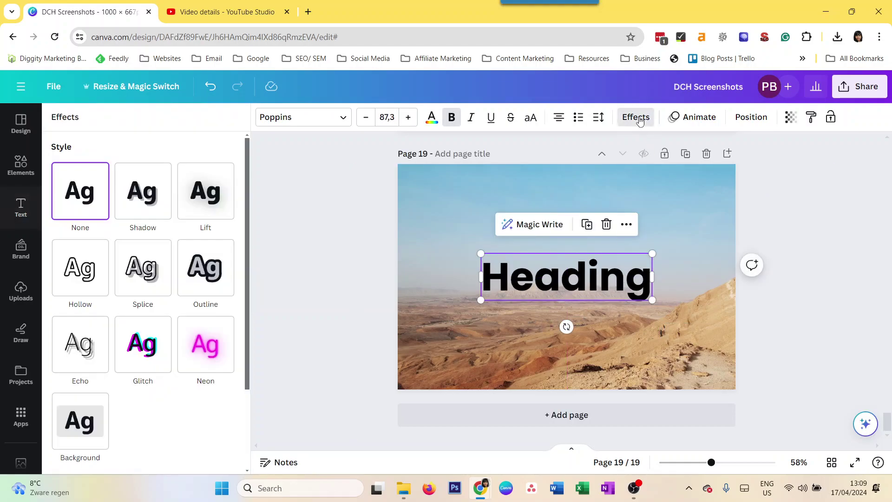
pyautogui.click(84, 432)
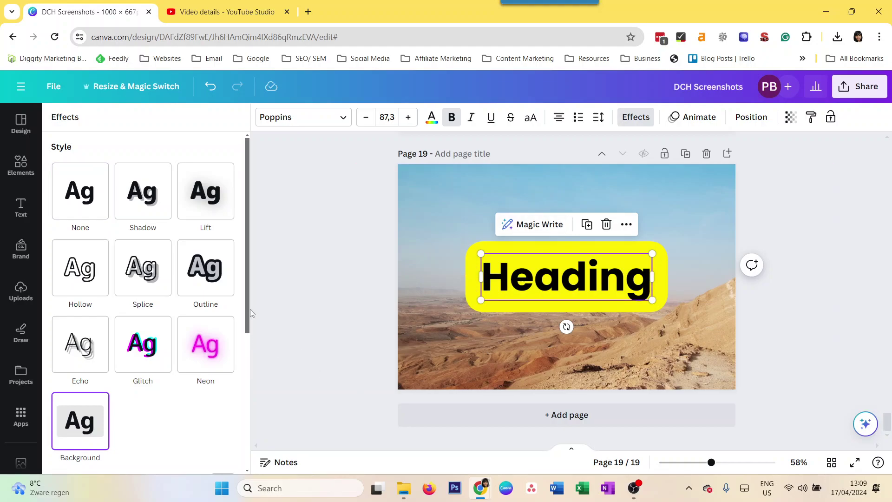
pyautogui.moveTo(251, 314); pyautogui.dragTo(254, 439)
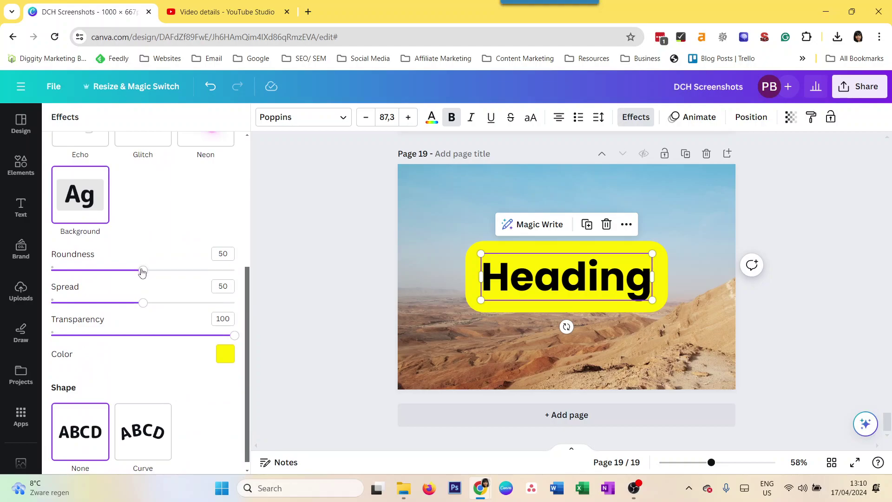
# - Adjust the background's roundness and make it semi-transparent, checking its colour swatch
pyautogui.moveTo(142, 272); pyautogui.dragTo(163, 303)
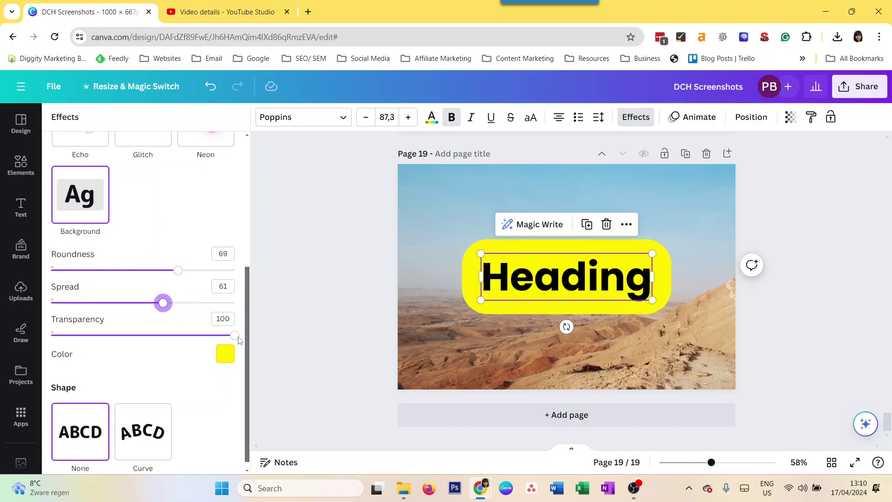
pyautogui.moveTo(236, 337); pyautogui.dragTo(175, 345)
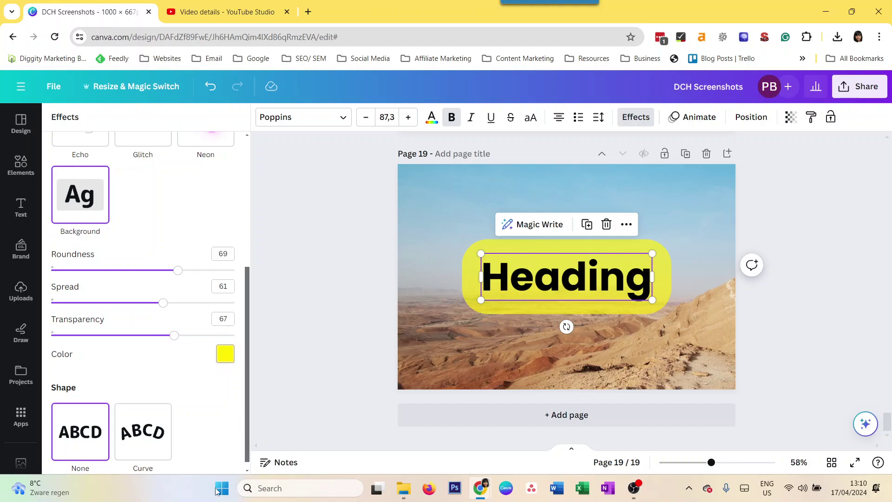
pyautogui.click(226, 353)
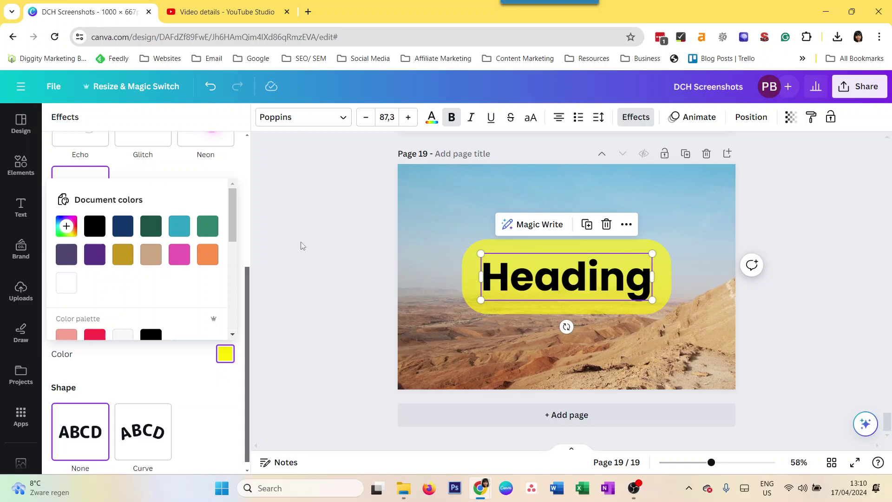
pyautogui.click(459, 258)
pyautogui.click(468, 258)
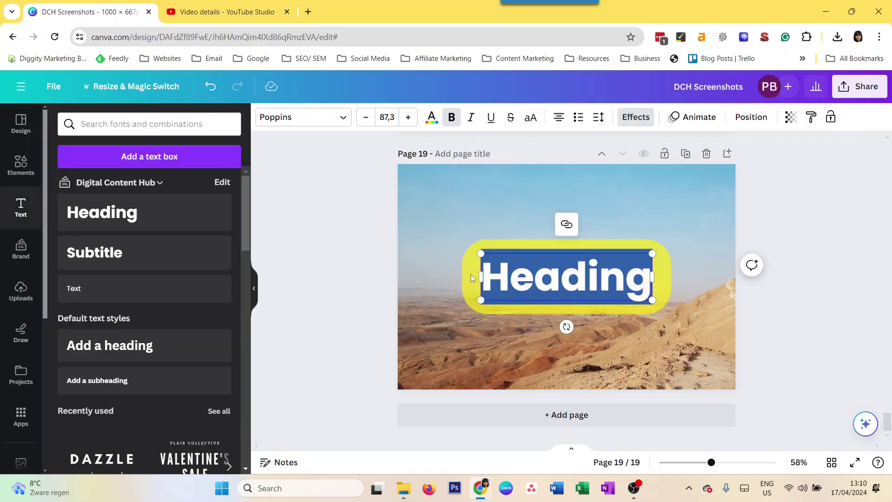
# - Delete the yellow-backed heading and bring up the 'highlight' graphics search results
pyautogui.press('Escape')
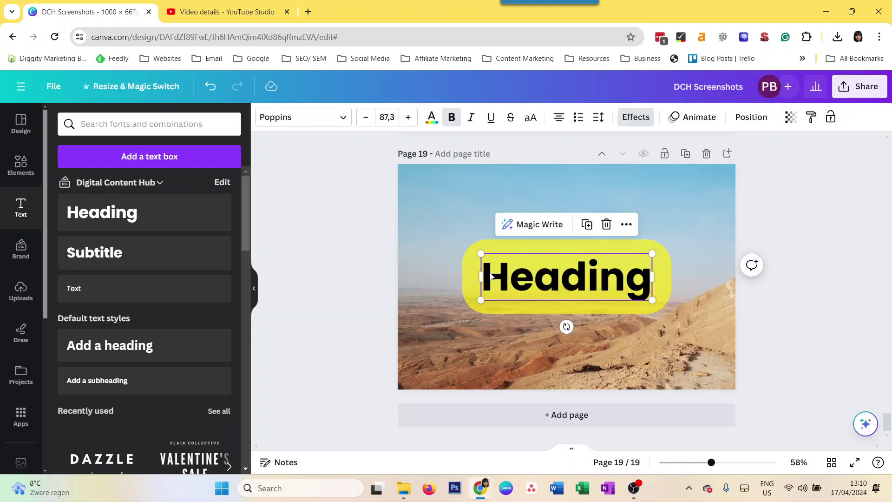
pyautogui.press('Delete')
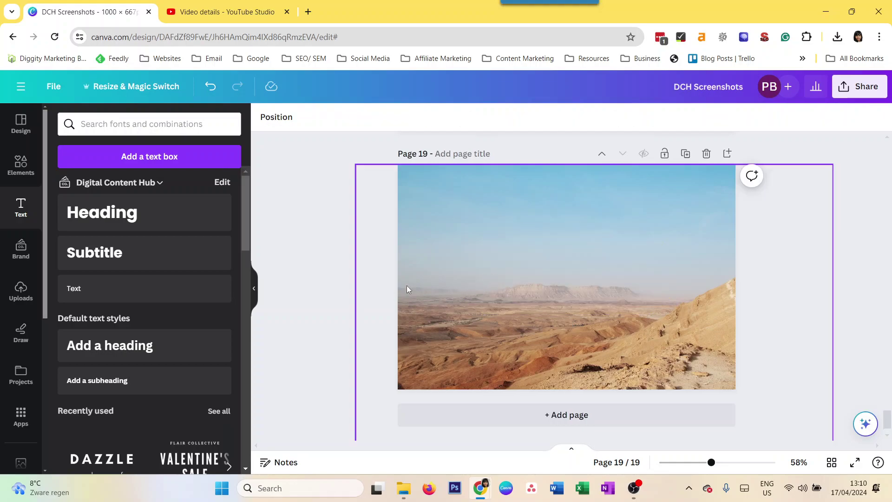
pyautogui.click(22, 175)
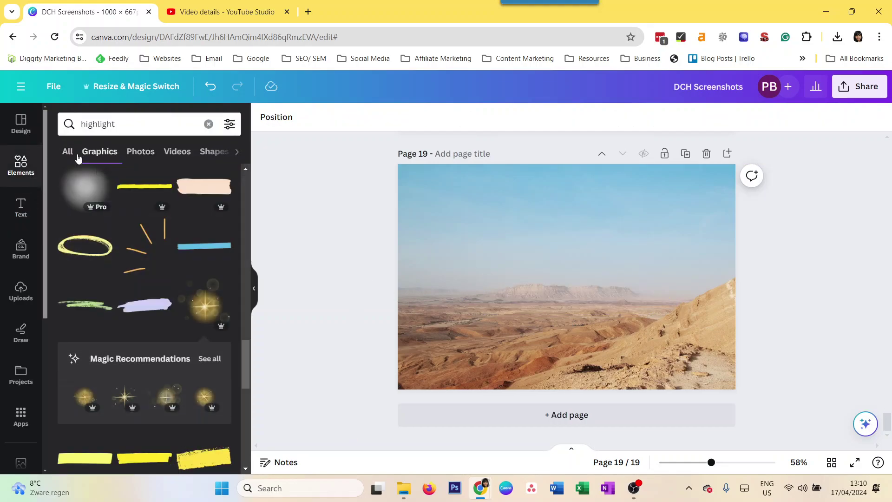
pyautogui.click(115, 124)
pyautogui.click(271, 207)
pyautogui.scroll(-4, 105, 395)
pyautogui.scroll(6, 93, 249)
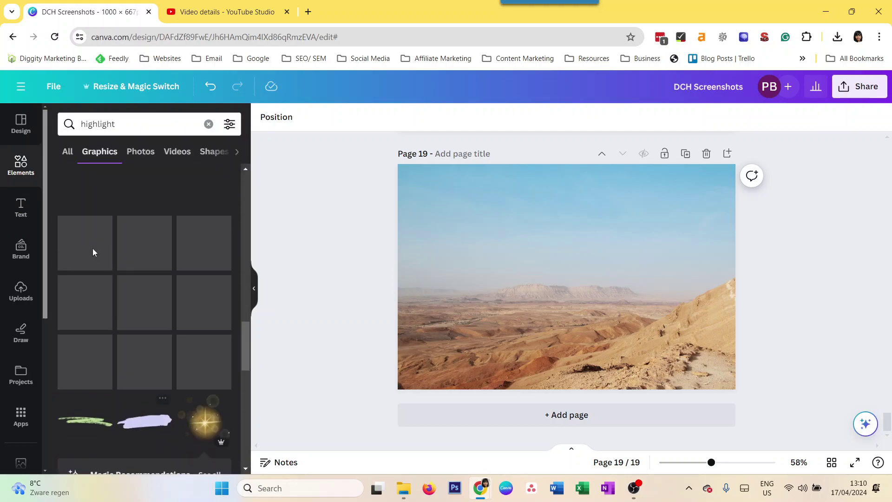
# - Add a new plain size-42 Heading to the page centre and return to the highlight results
pyautogui.click(31, 220)
pyautogui.click(106, 220)
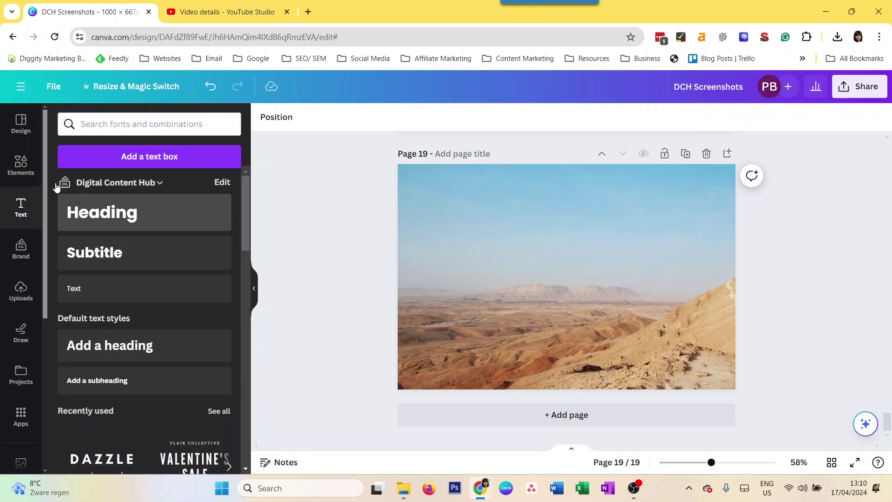
pyautogui.click(19, 164)
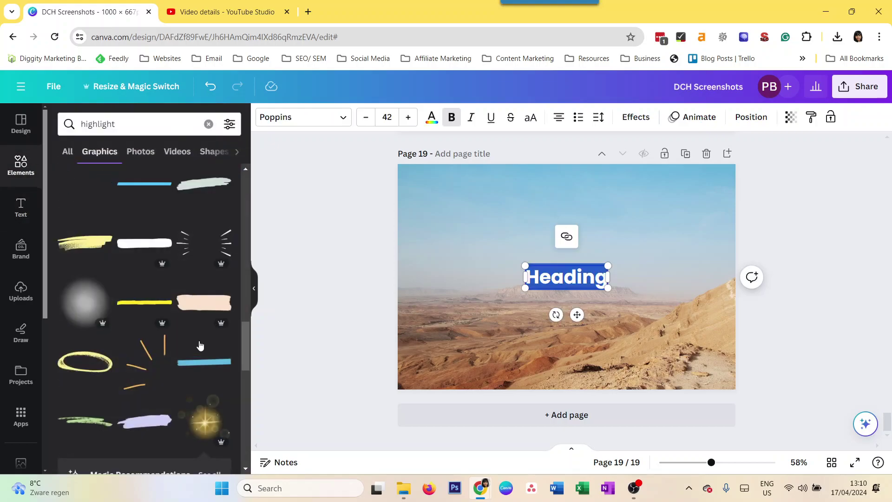
# - Add the yellow brush-stroke graphic to the page and enlarge it
pyautogui.click(94, 248)
pyautogui.moveTo(635, 295)
pyautogui.mouseDown()
pyautogui.moveTo(689, 310)
pyautogui.moveTo(616, 292)
pyautogui.mouseUp()
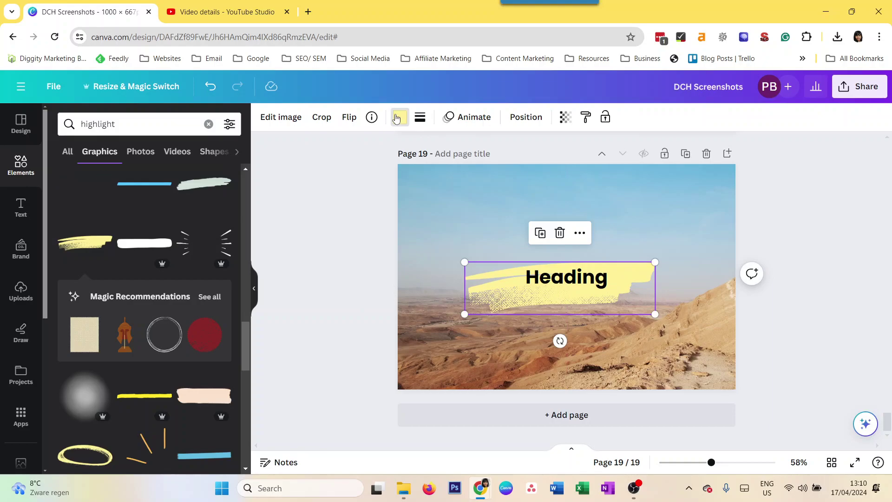
pyautogui.click(398, 117)
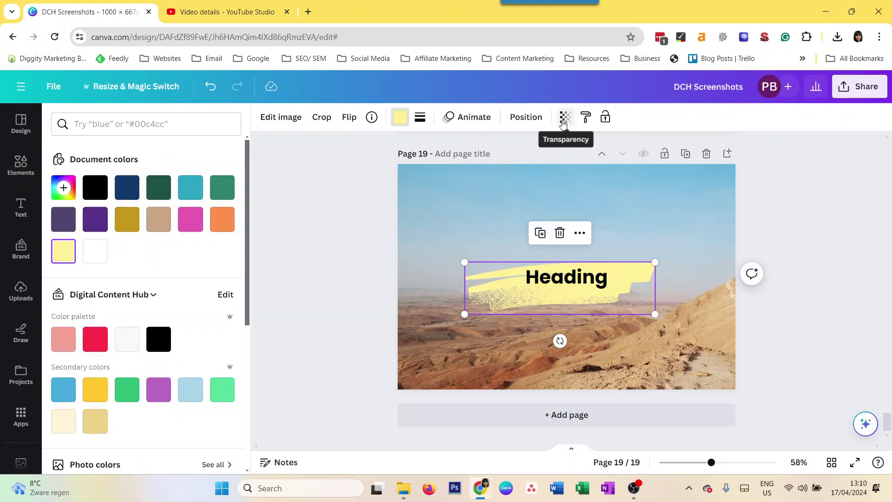
pyautogui.press('Escape')
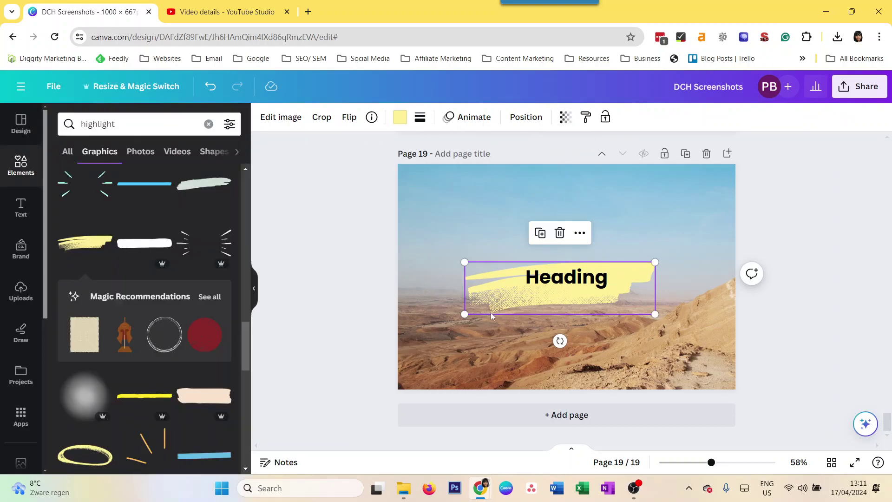
# - Shrink the brush-stroke to fit and centre it behind the Heading text
pyautogui.moveTo(465, 315); pyautogui.dragTo(481, 310)
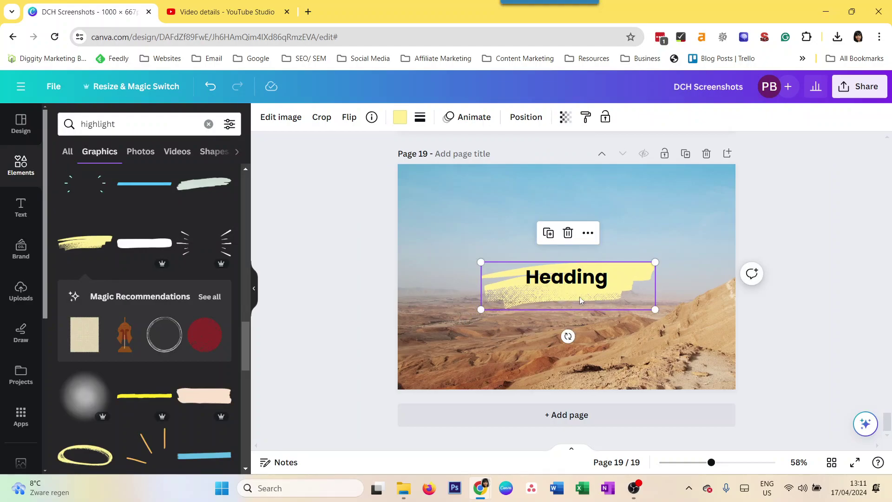
pyautogui.moveTo(581, 301); pyautogui.dragTo(577, 296)
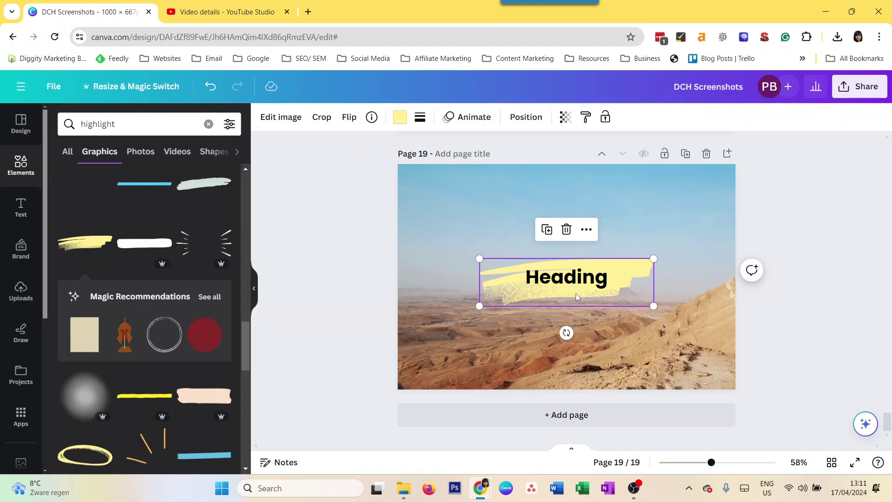
pyautogui.scroll(-6, 153, 326)
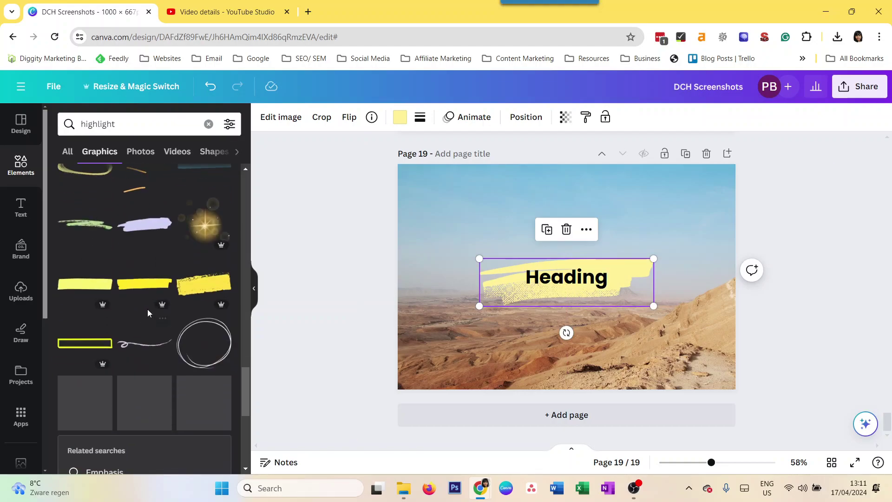
pyautogui.scroll(-4, 163, 339)
pyautogui.scroll(3, 209, 316)
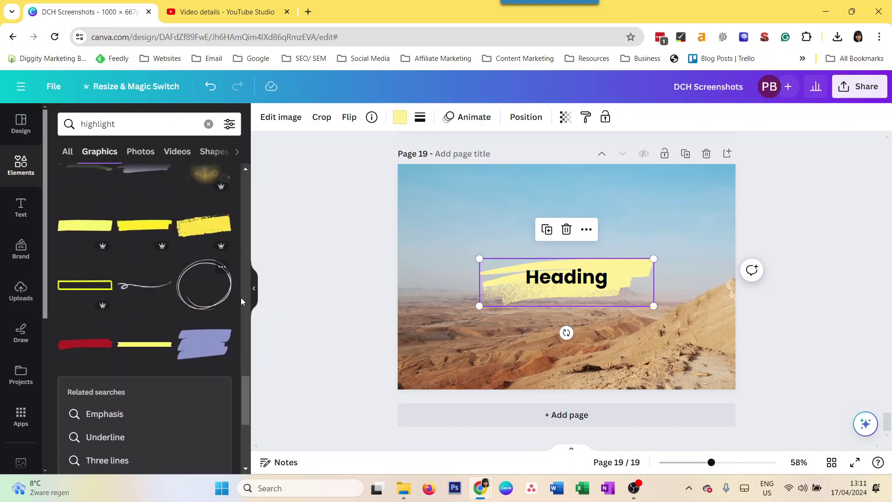
pyautogui.scroll(-5, 145, 349)
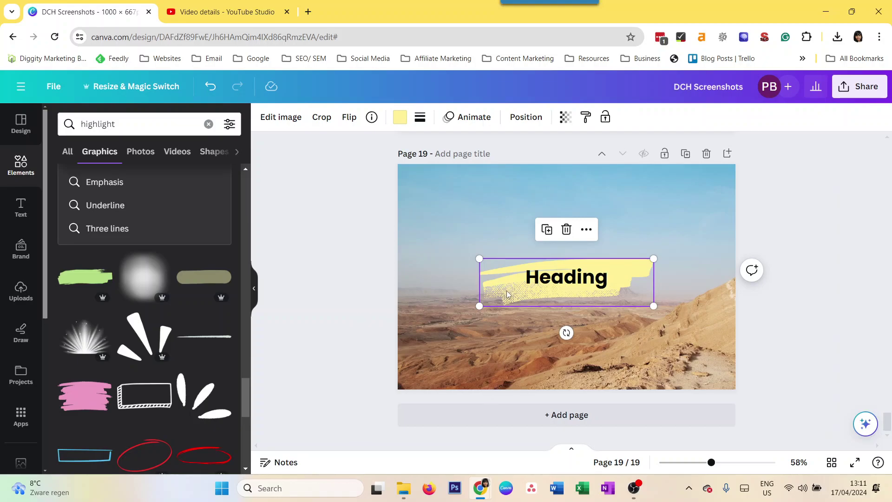
# - Delete the brush-stroke graphic and enlarge the Heading text
pyautogui.press('Delete')
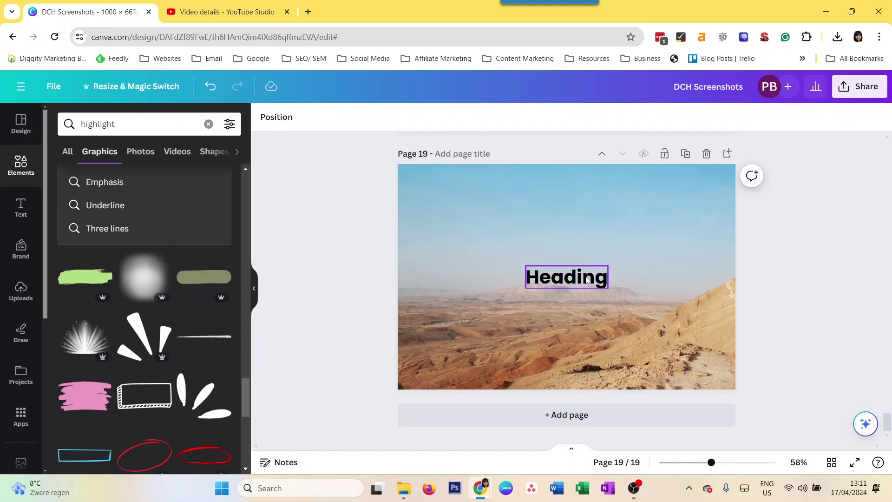
pyautogui.click(530, 274)
pyautogui.moveTo(522, 264); pyautogui.dragTo(493, 257)
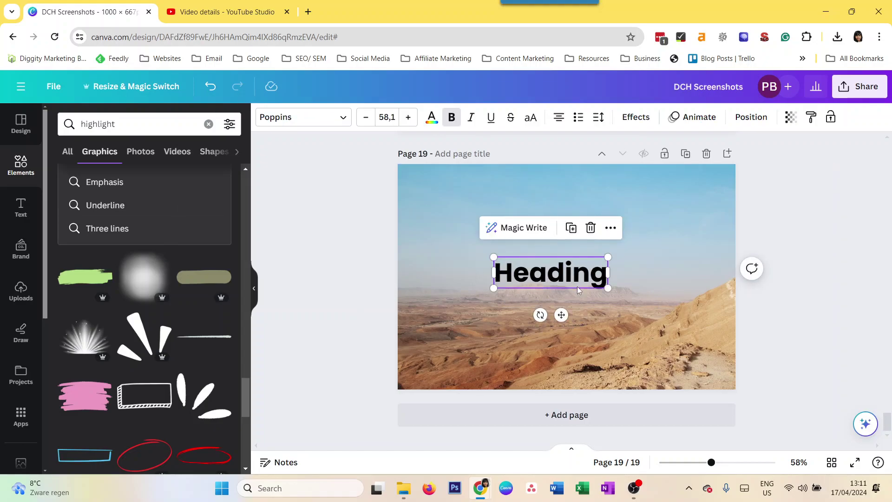
pyautogui.moveTo(608, 287); pyautogui.dragTo(642, 298)
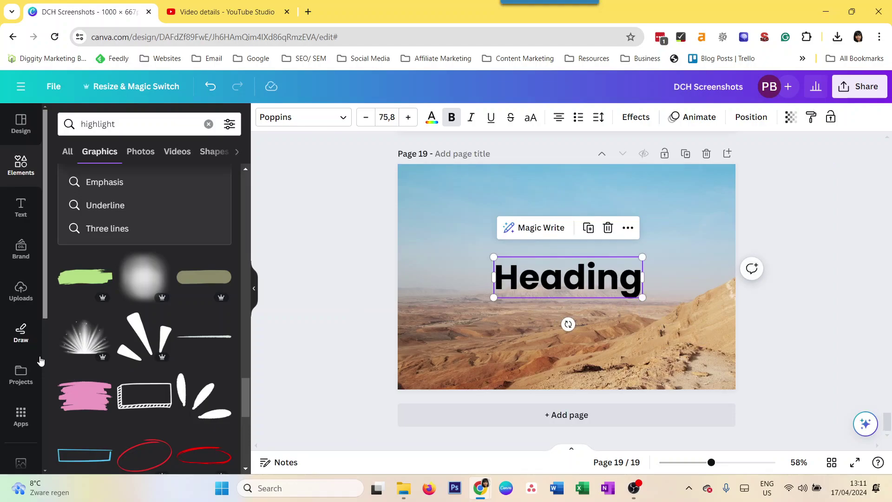
# - Draw a yellow highlighter stroke at weight 66 across Heading
pyautogui.click(22, 333)
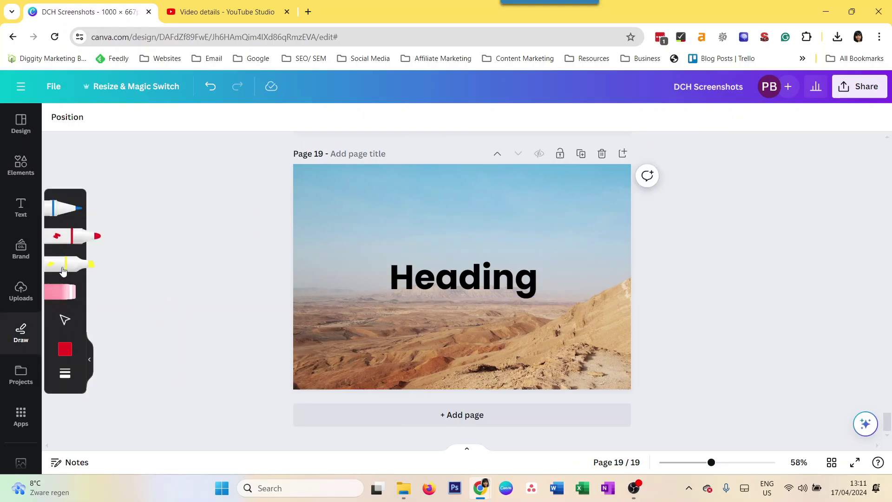
pyautogui.click(64, 271)
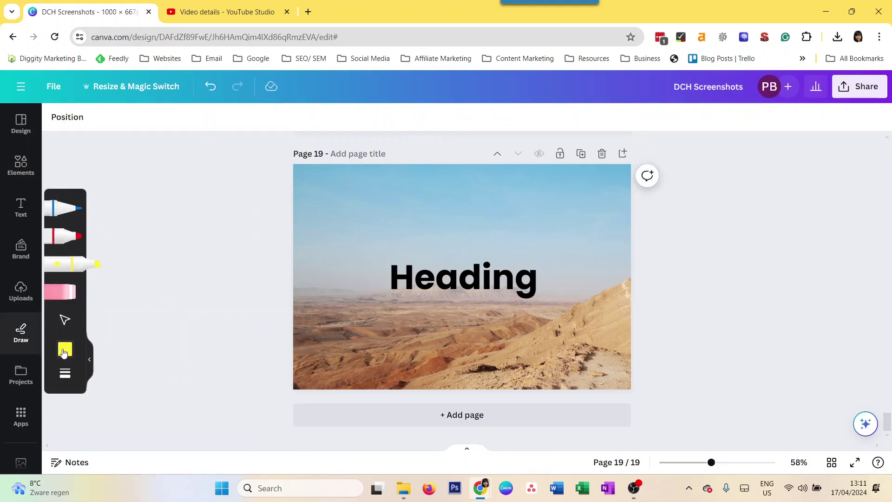
pyautogui.click(66, 374)
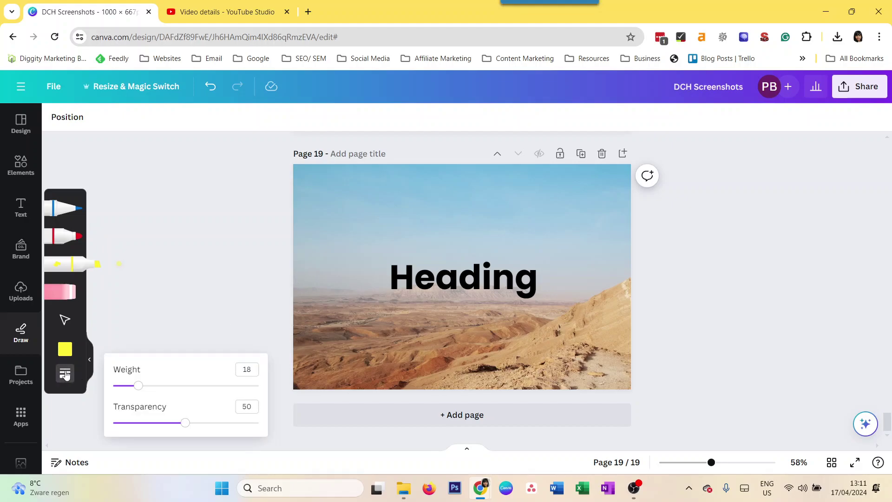
pyautogui.moveTo(143, 388); pyautogui.dragTo(209, 385)
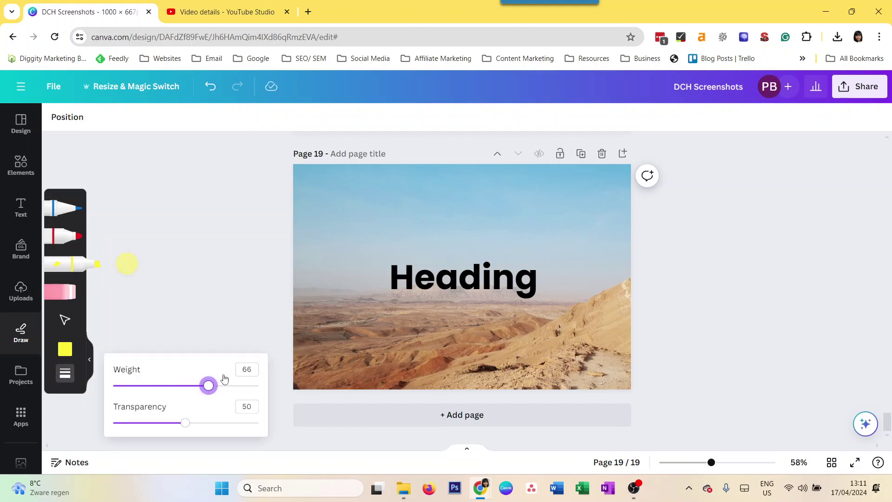
pyautogui.moveTo(376, 279); pyautogui.dragTo(552, 278)
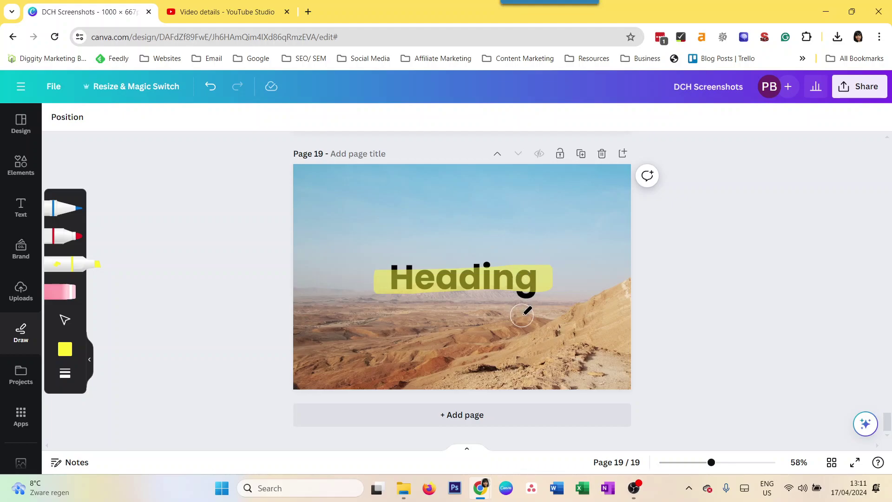
# - Raise highlighter transparency to 94 and redraw a straighter stroke across Heading
pyautogui.click(65, 373)
pyautogui.moveTo(185, 423)
pyautogui.mouseDown()
pyautogui.moveTo(232, 429)
pyautogui.moveTo(248, 424)
pyautogui.moveTo(241, 417)
pyautogui.mouseUp()
pyautogui.click(194, 281)
pyautogui.hotkey('ctrl', 'z')
pyautogui.moveTo(373, 279); pyautogui.dragTo(567, 282)
pyautogui.hotkey('ctrl', 'z')
pyautogui.moveTo(374, 276); pyautogui.dragTo(559, 276)
# - Set highlighter transparency to 100, then draw and undo further strokes across Heading
pyautogui.click(71, 377)
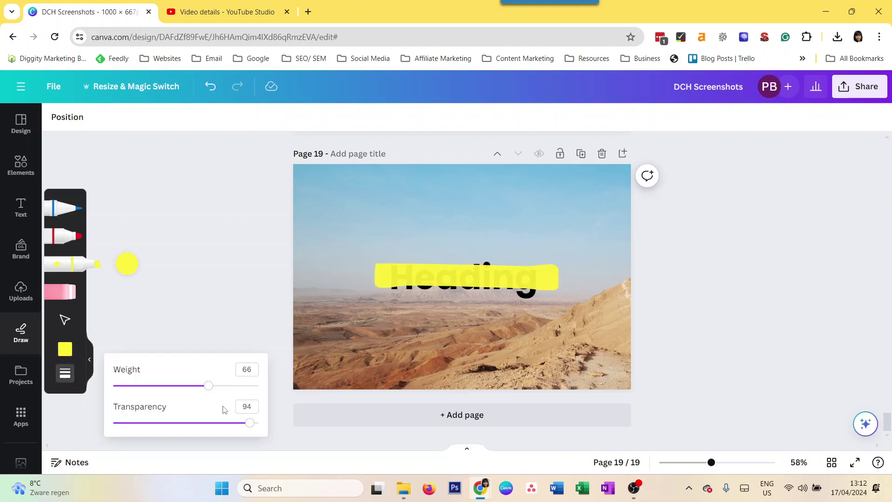
pyautogui.moveTo(250, 423); pyautogui.dragTo(258, 422)
pyautogui.click(250, 287)
pyautogui.hotkey('ctrl', 'z')
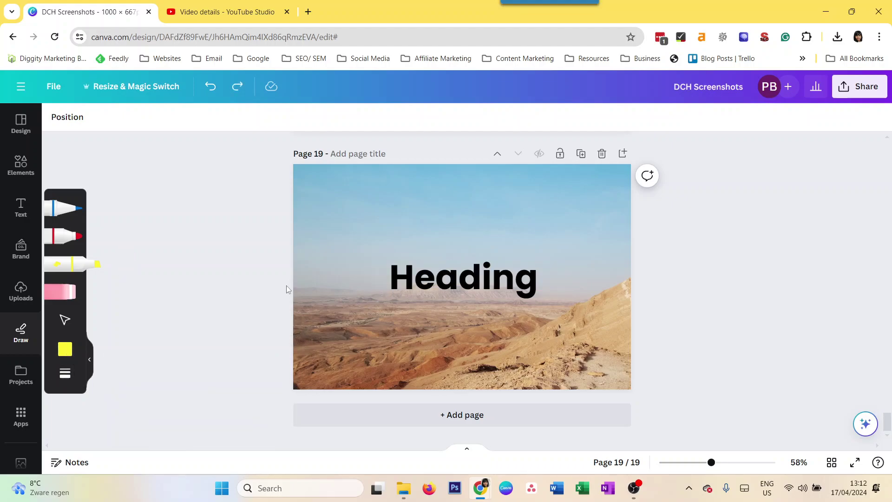
pyautogui.moveTo(348, 275)
pyautogui.mouseDown()
pyautogui.moveTo(573, 267)
pyautogui.moveTo(570, 279)
pyautogui.mouseUp()
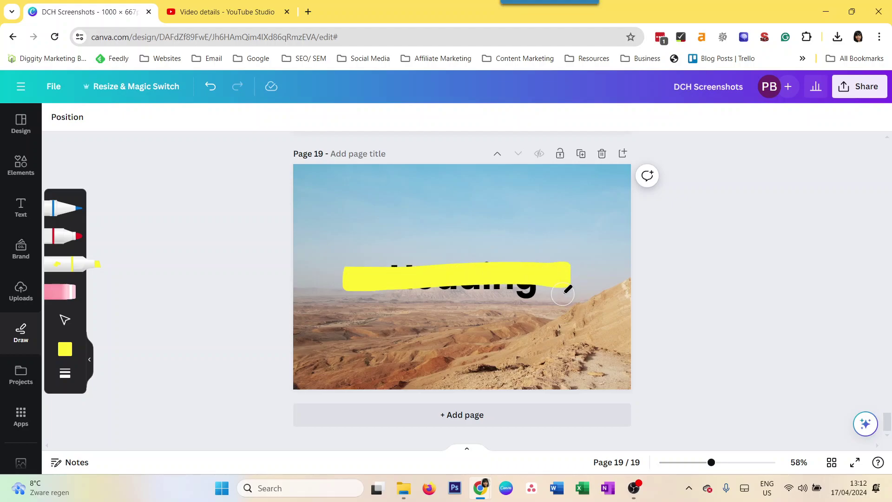
pyautogui.hotkey('ctrl', 'z')
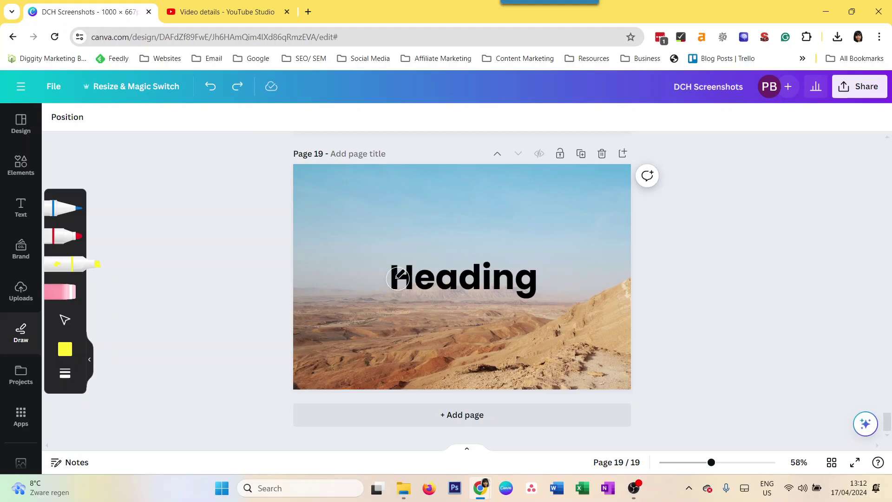
pyautogui.moveTo(382, 278); pyautogui.dragTo(586, 281)
pyautogui.hotkey('ctrl', 'z')
# - Set highlighter weight 92, test and undo a thick stroke, then lower transparency to 56
pyautogui.click(66, 377)
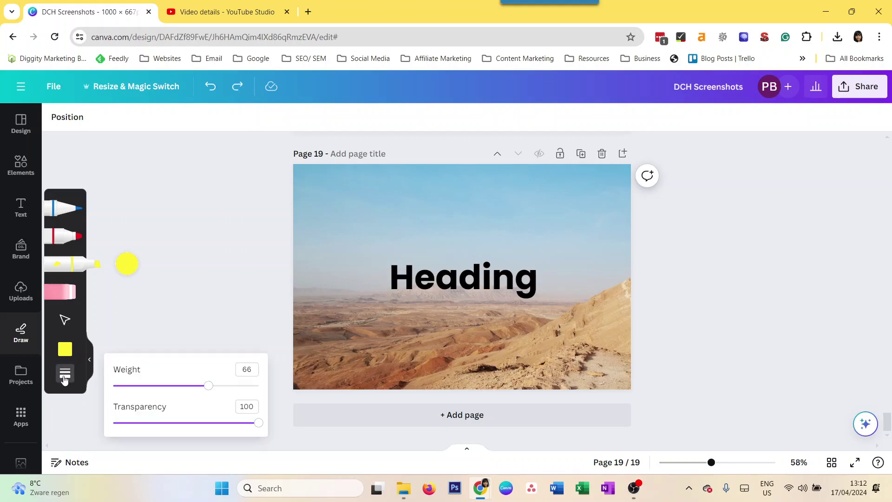
pyautogui.moveTo(209, 385); pyautogui.dragTo(246, 385)
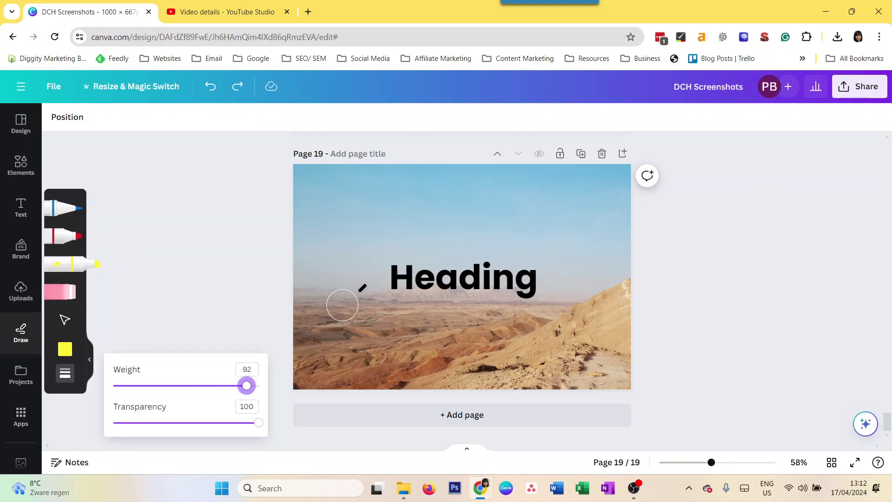
pyautogui.moveTo(382, 278); pyautogui.dragTo(588, 279)
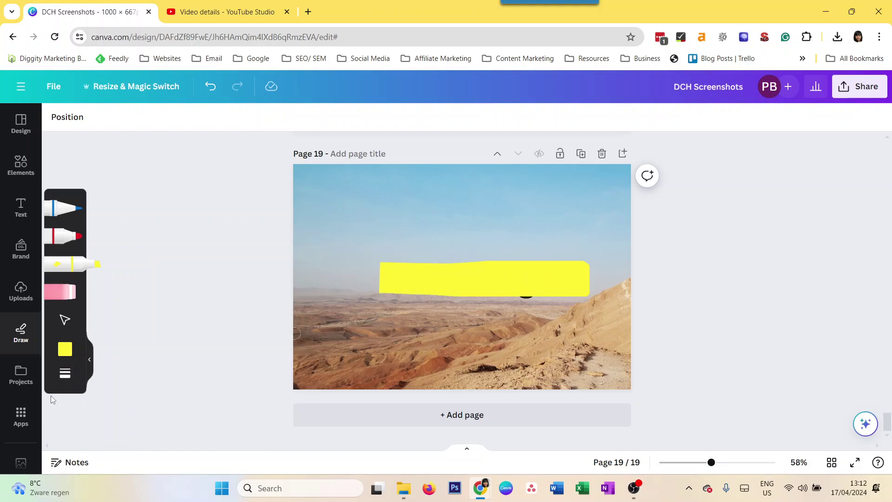
pyautogui.hotkey('ctrl', 'z')
pyautogui.click(65, 374)
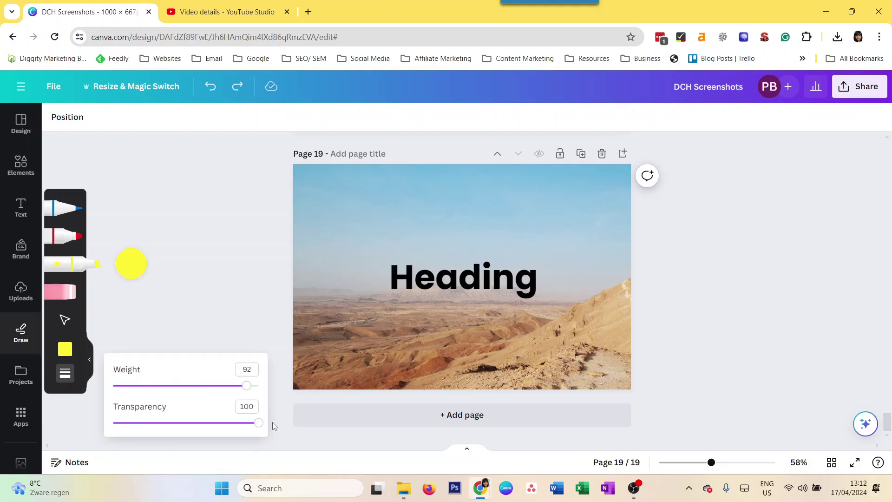
pyautogui.moveTo(259, 422); pyautogui.dragTo(193, 422)
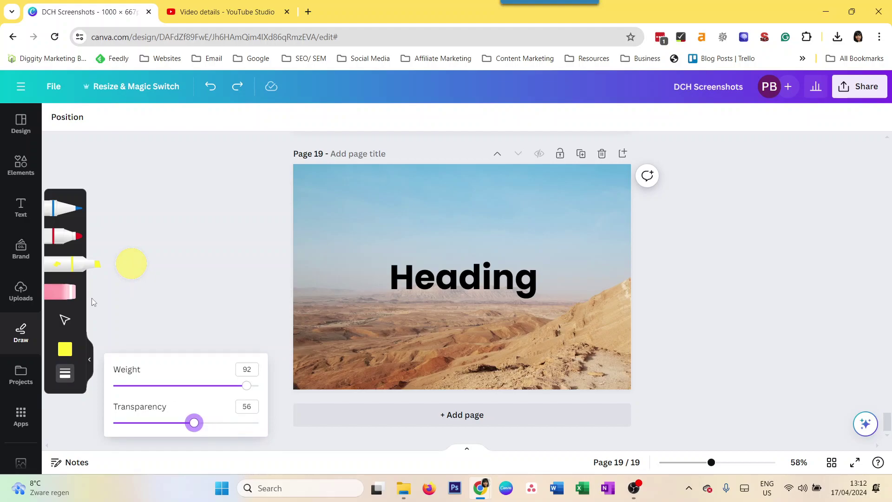
pyautogui.click(65, 349)
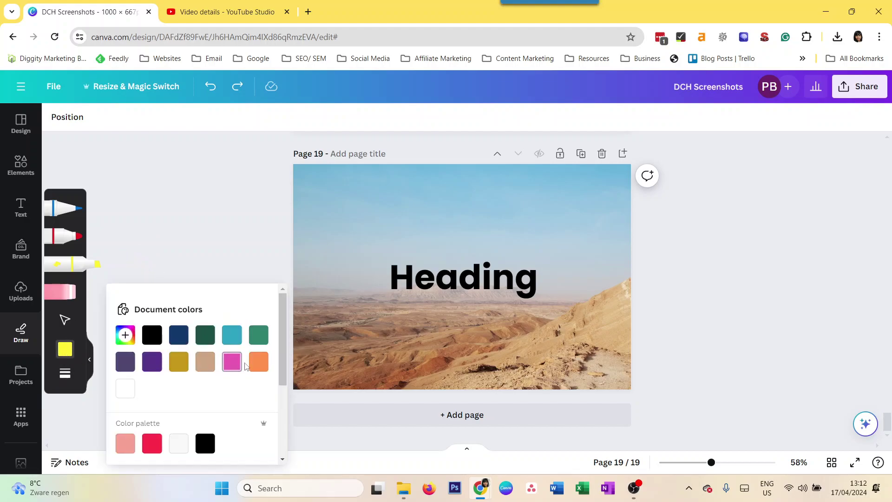
# - Switch the highlighter to orange, draw a stroke across Heading, then erase it with the Eraser
pyautogui.click(259, 361)
pyautogui.moveTo(365, 279)
pyautogui.mouseDown()
pyautogui.moveTo(563, 282)
pyautogui.moveTo(571, 273)
pyautogui.mouseUp()
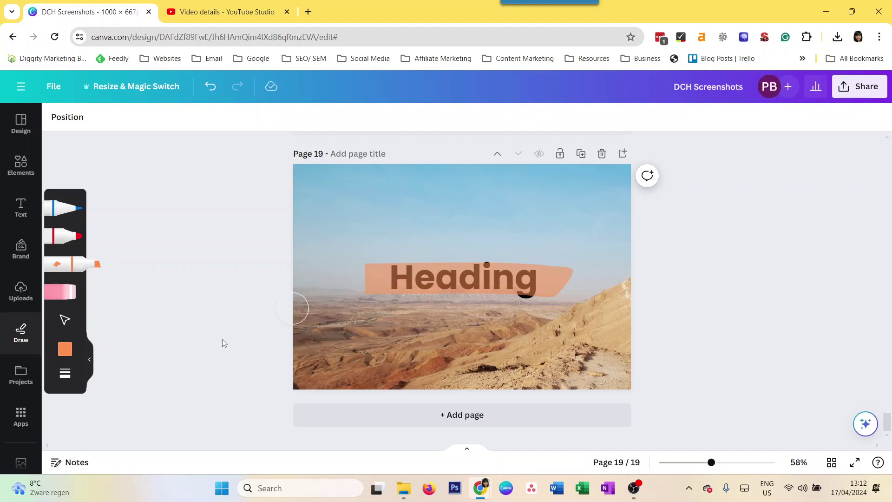
pyautogui.click(69, 298)
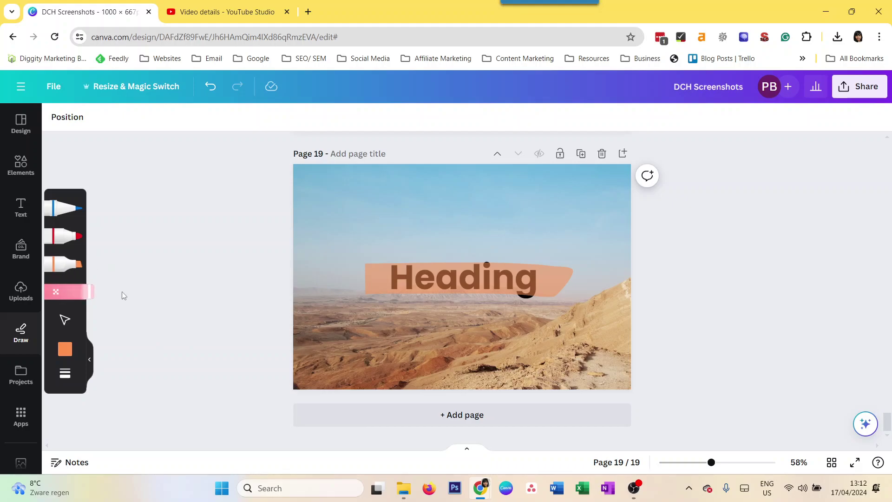
pyautogui.moveTo(360, 277)
pyautogui.mouseDown()
pyautogui.moveTo(384, 240)
pyautogui.moveTo(375, 280)
pyautogui.moveTo(554, 291)
pyautogui.mouseUp()
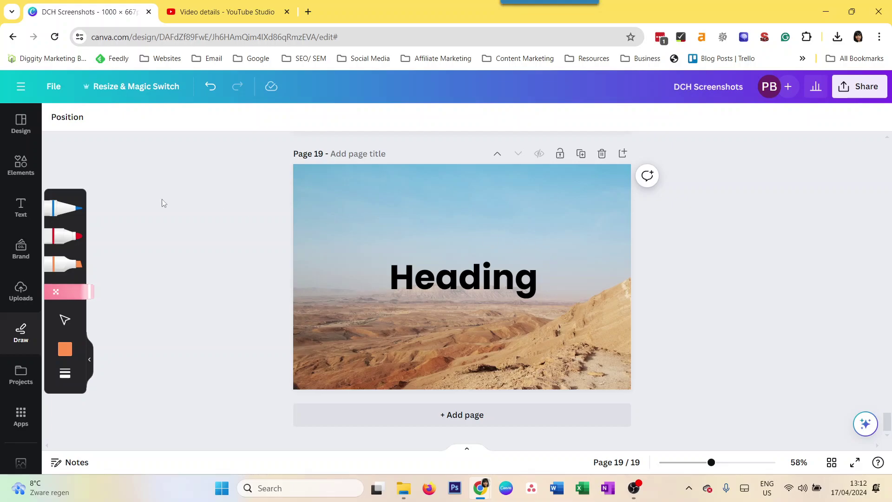
pyautogui.press('v')
pyautogui.click(442, 279)
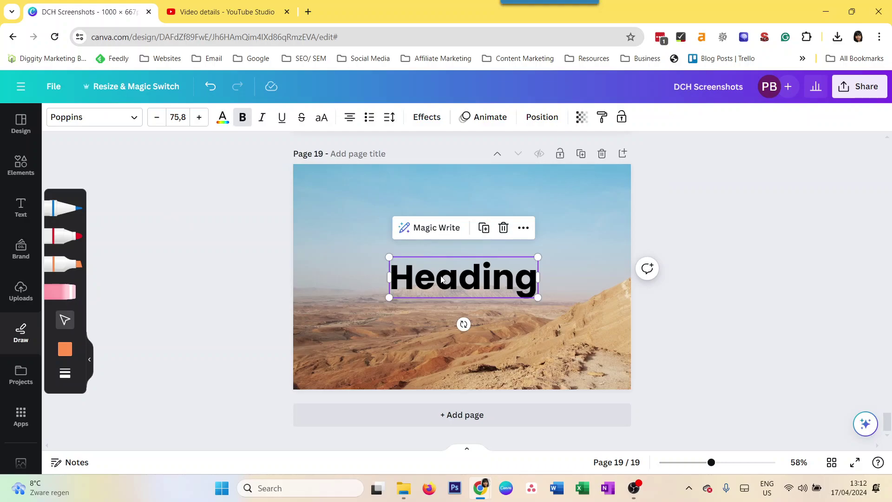
pyautogui.click(425, 117)
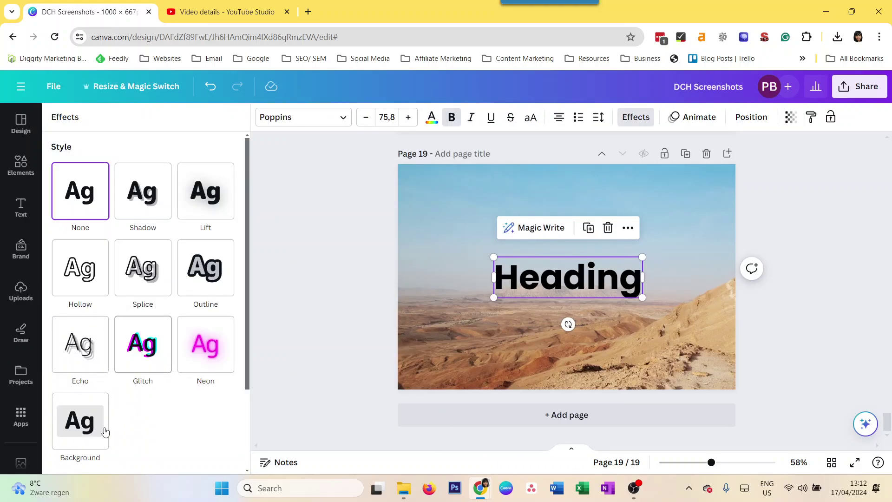
pyautogui.scroll(-3, 131, 433)
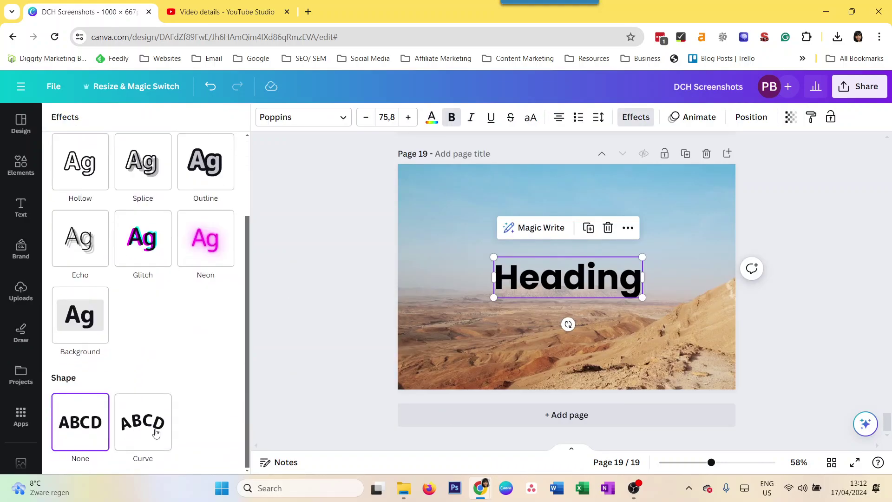
pyautogui.click(87, 333)
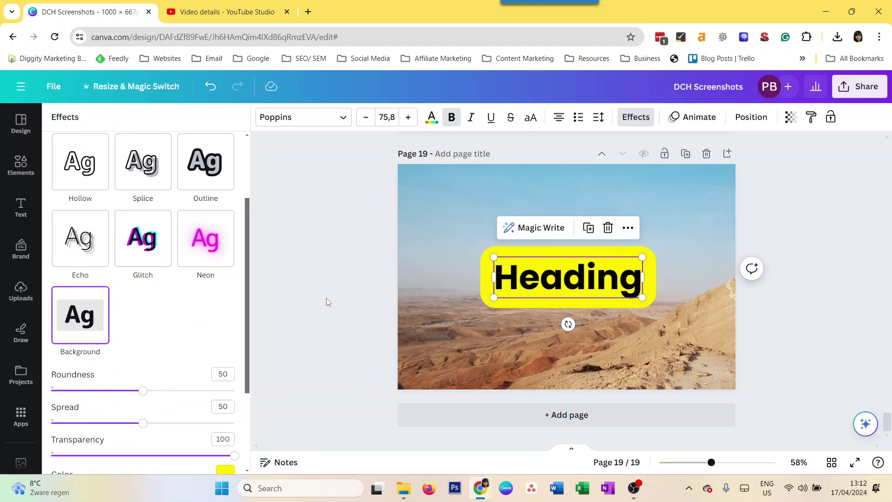
pyautogui.hotkey('ctrl', 'z')
pyautogui.press('d')
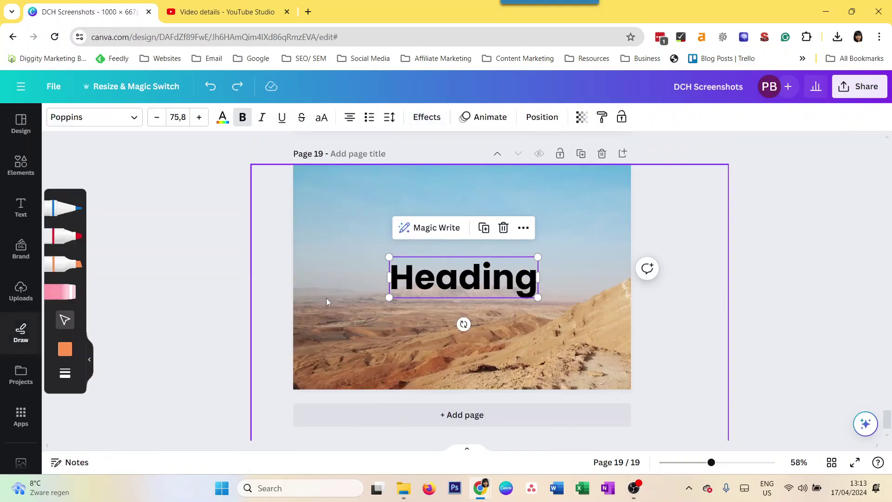